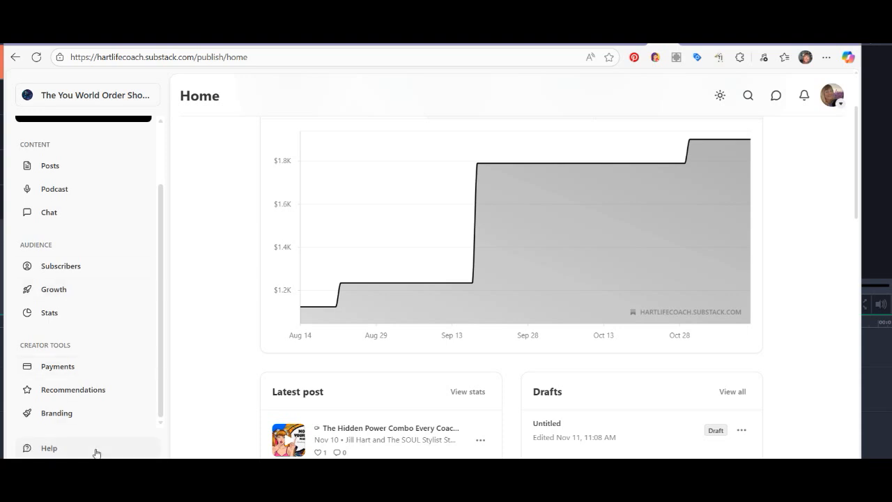
Open the publication's settings and find the Podcasts section.
{"action": "left_click", "coordinate": [54, 470]}
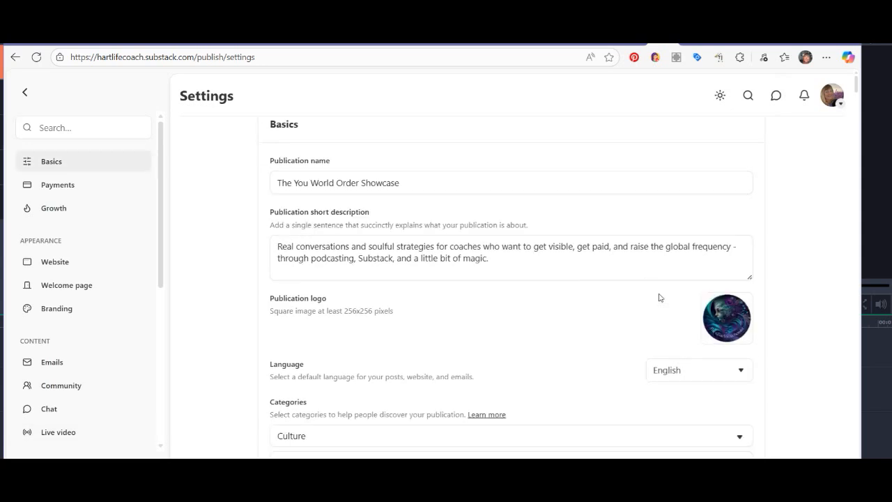
{"action": "scroll", "coordinate": [120, 360], "scroll_direction": "down", "scroll_amount": 5}
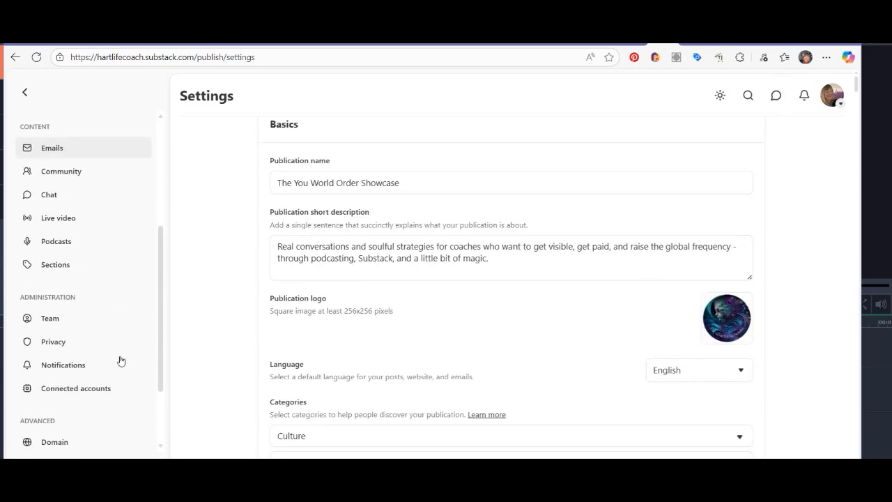
{"action": "scroll", "coordinate": [528, 370], "scroll_direction": "down", "scroll_amount": 5}
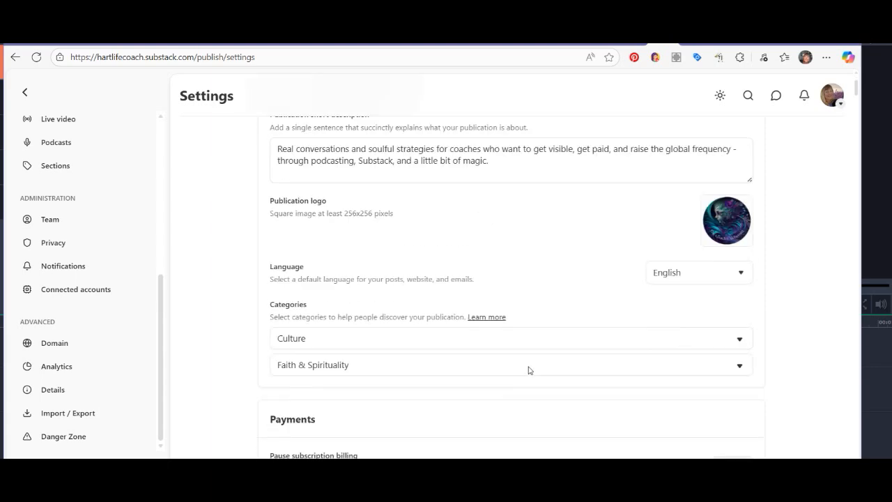
{"action": "scroll", "coordinate": [528, 370], "scroll_direction": "down", "scroll_amount": 10}
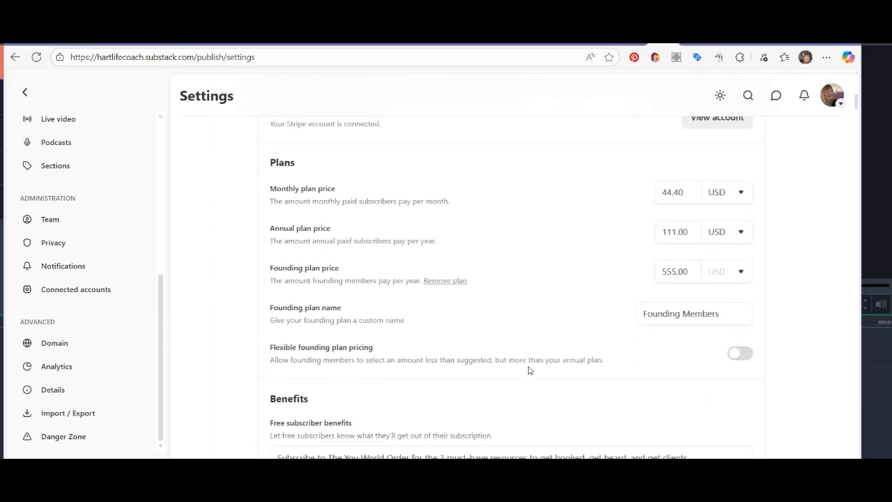
{"action": "scroll", "coordinate": [528, 370], "scroll_direction": "down", "scroll_amount": 11}
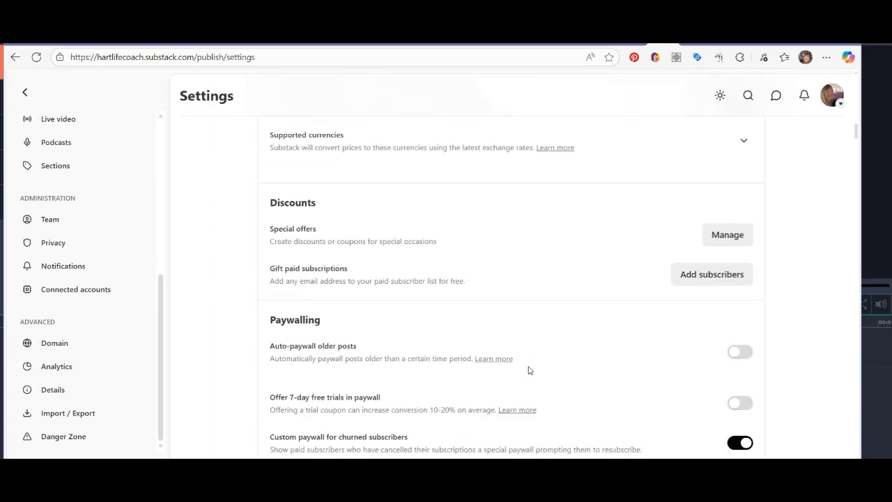
{"action": "scroll", "coordinate": [528, 370], "scroll_direction": "down", "scroll_amount": 12}
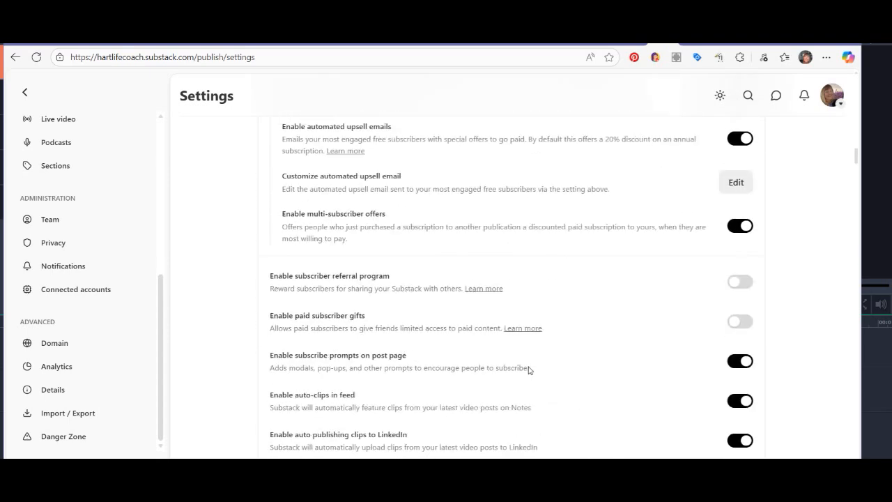
{"action": "scroll", "coordinate": [528, 370], "scroll_direction": "down", "scroll_amount": 2}
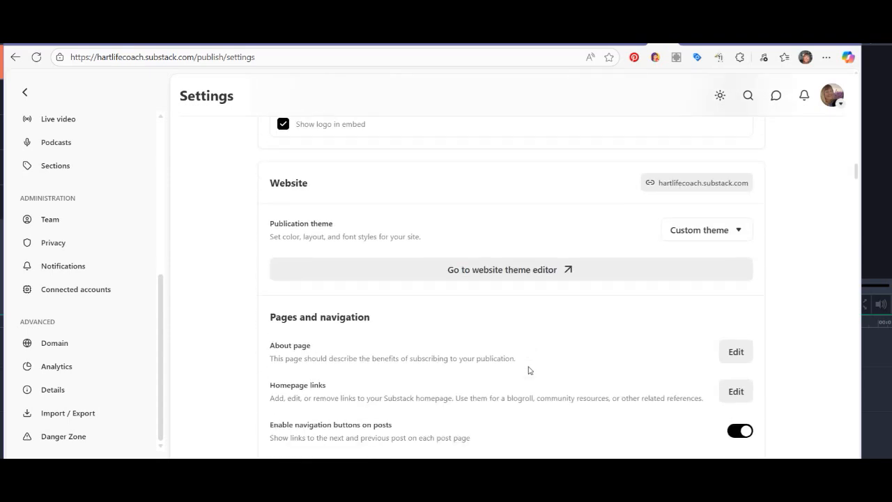
{"action": "scroll", "coordinate": [528, 370], "scroll_direction": "down", "scroll_amount": 13}
{"action": "scroll", "coordinate": [528, 369], "scroll_direction": "down", "scroll_amount": 12}
{"action": "scroll", "coordinate": [528, 370], "scroll_direction": "down", "scroll_amount": 10}
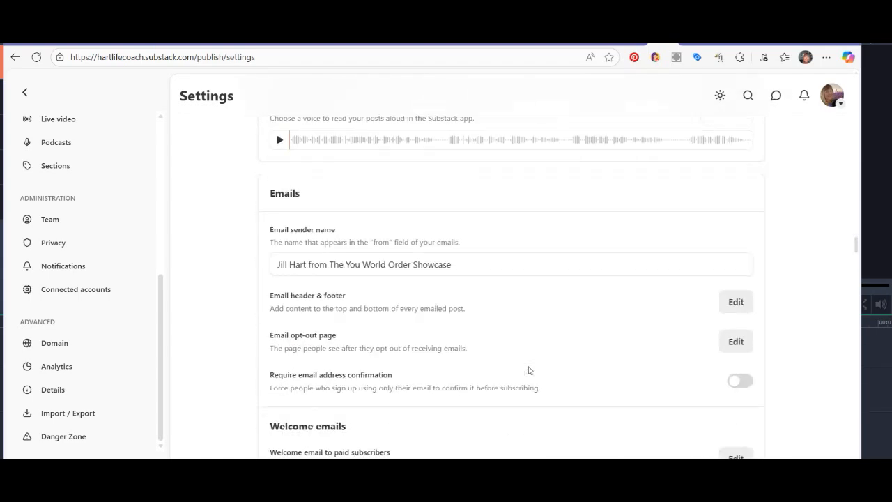
{"action": "scroll", "coordinate": [528, 370], "scroll_direction": "down", "scroll_amount": 9}
{"action": "scroll", "coordinate": [528, 370], "scroll_direction": "down", "scroll_amount": 10}
{"action": "scroll", "coordinate": [528, 370], "scroll_direction": "down", "scroll_amount": 3}
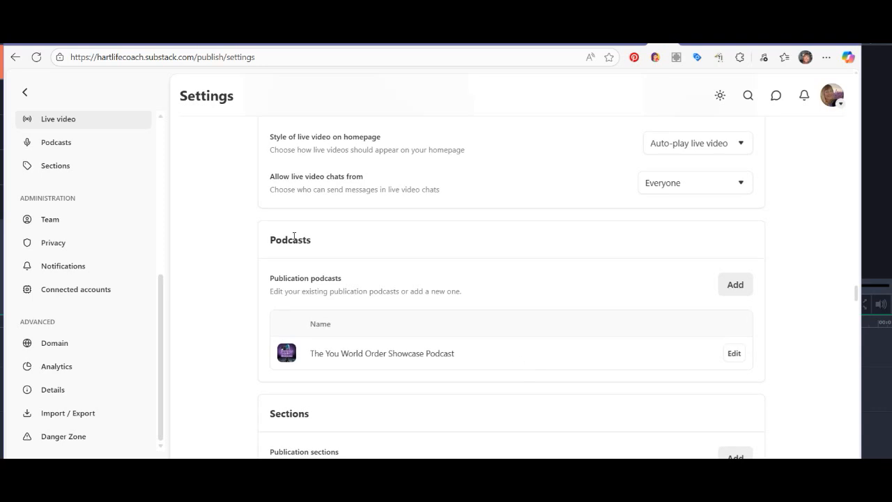
Start adding a publication podcast and open the form for a new section as its audience.
{"action": "left_click", "coordinate": [735, 284]}
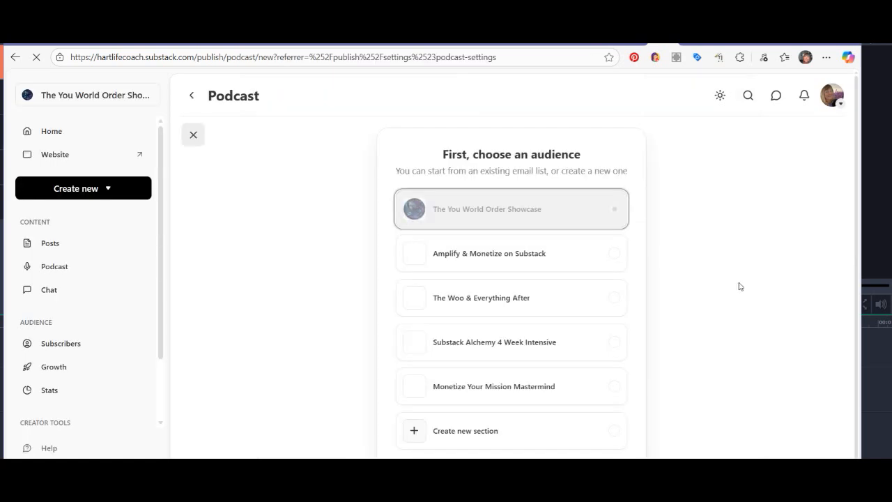
{"action": "left_click", "coordinate": [489, 437]}
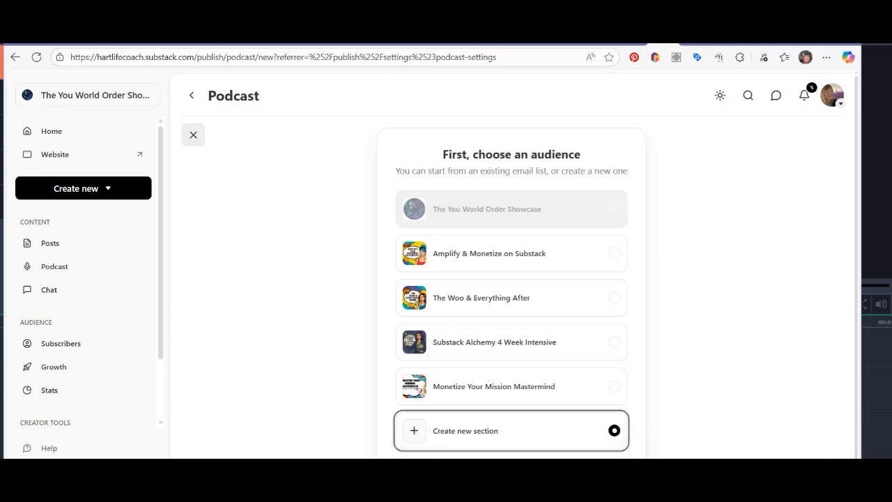
{"action": "left_click", "coordinate": [473, 418]}
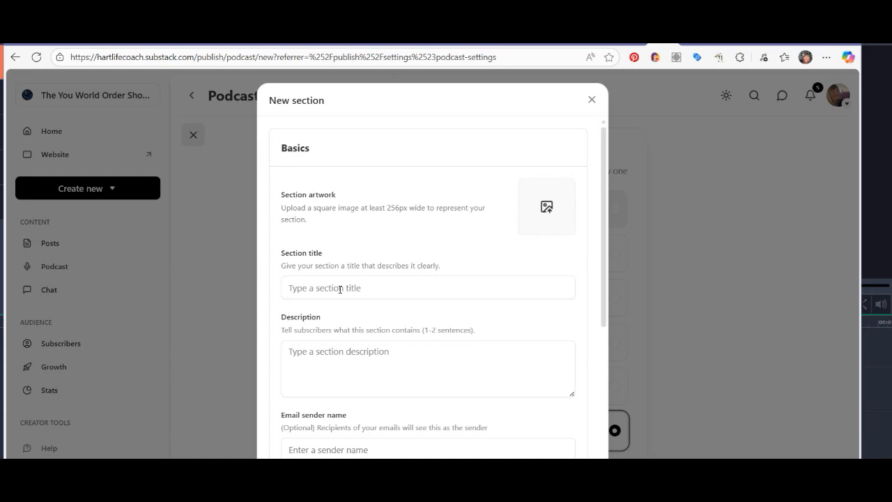
{"action": "key", "text": "Escape"}
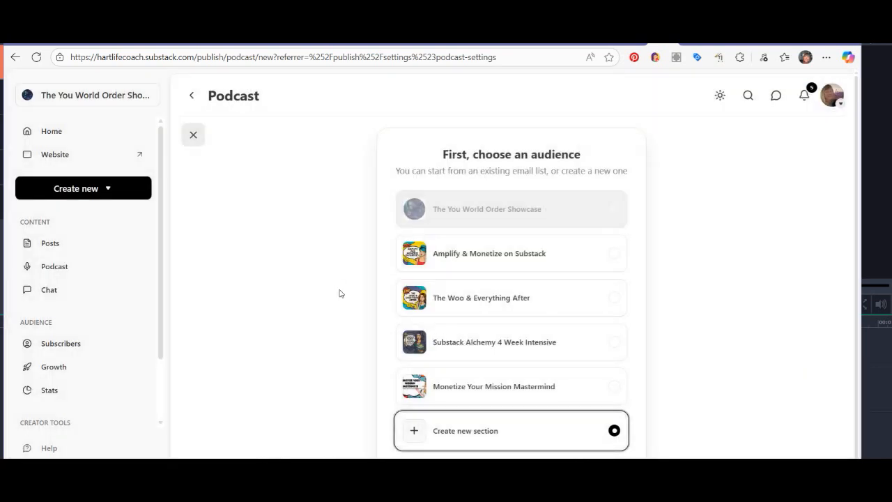
{"action": "left_click", "coordinate": [512, 474]}
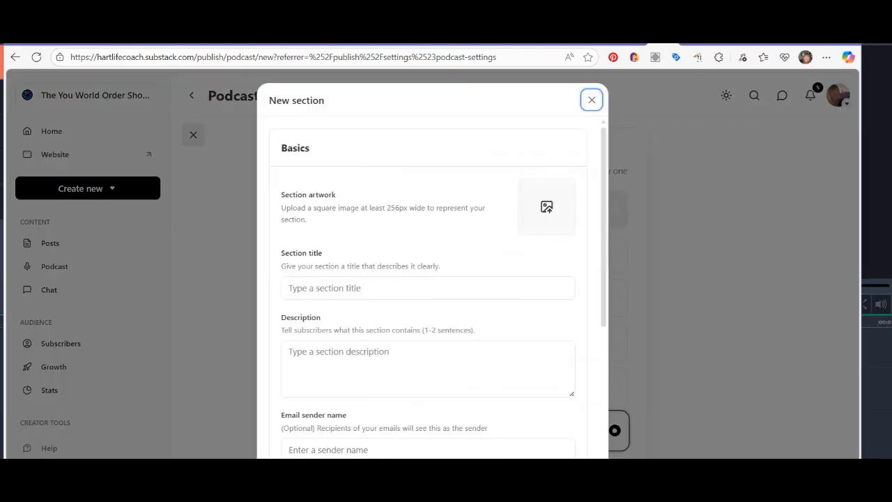
Title the new section "Name of Your Podcast" and describe it as "Some cool niche".
{"action": "left_click", "coordinate": [351, 286]}
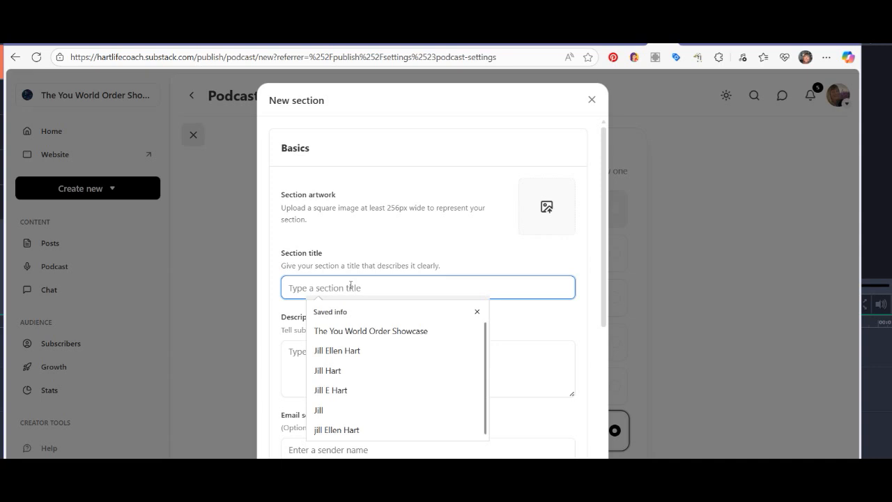
{"action": "type", "text": "Name of you"}
{"action": "key", "text": "BackSpace"}
{"action": "key", "text": "BackSpace"}
{"action": "key", "text": "BackSpace"}
{"action": "type", "text": "Your Podcast"}
{"action": "left_click", "coordinate": [358, 363]}
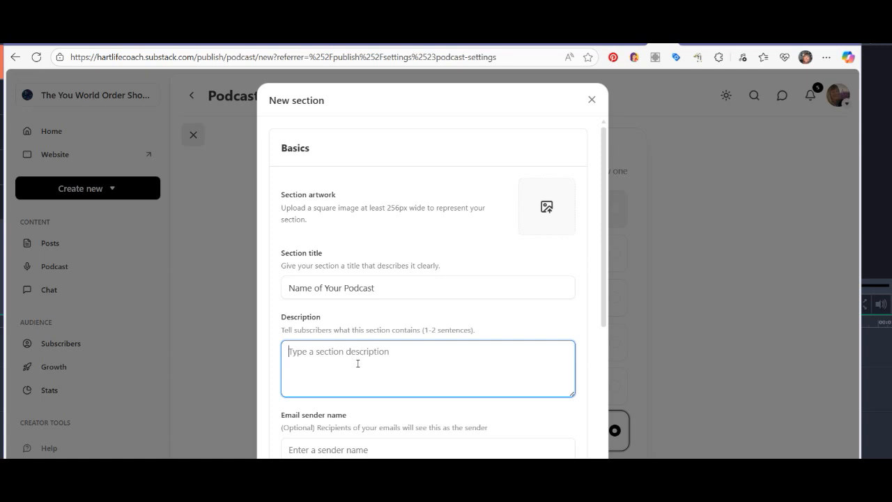
{"action": "type", "text": "Some cool "}
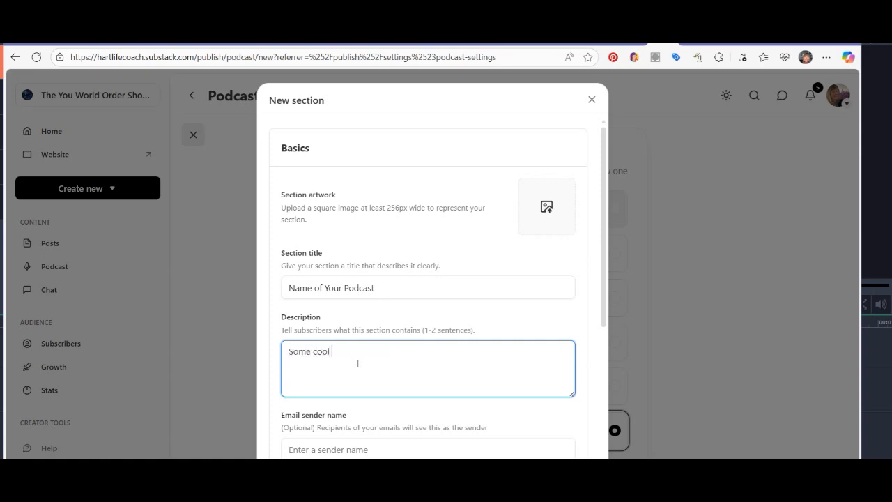
{"action": "type", "text": "niche"}
Create the section with new subscribers added by default and the current email list copied.
{"action": "scroll", "coordinate": [423, 344], "scroll_direction": "down", "scroll_amount": 1}
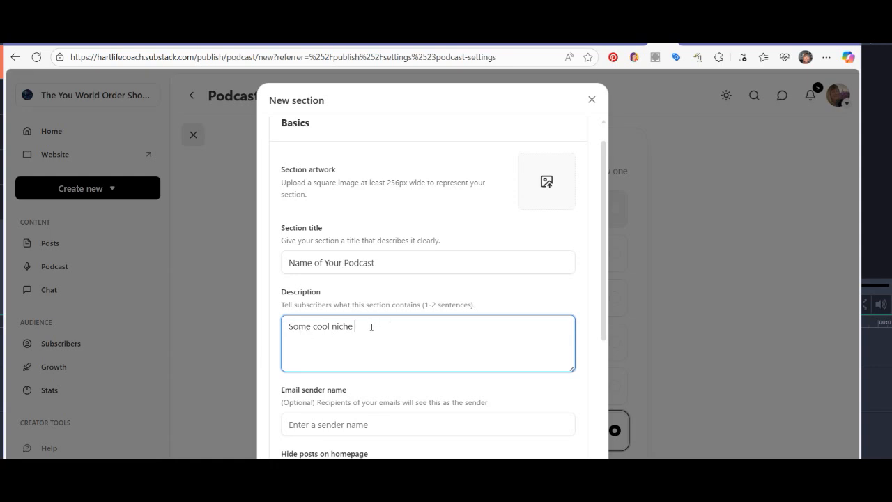
{"action": "scroll", "coordinate": [371, 327], "scroll_direction": "down", "scroll_amount": 2}
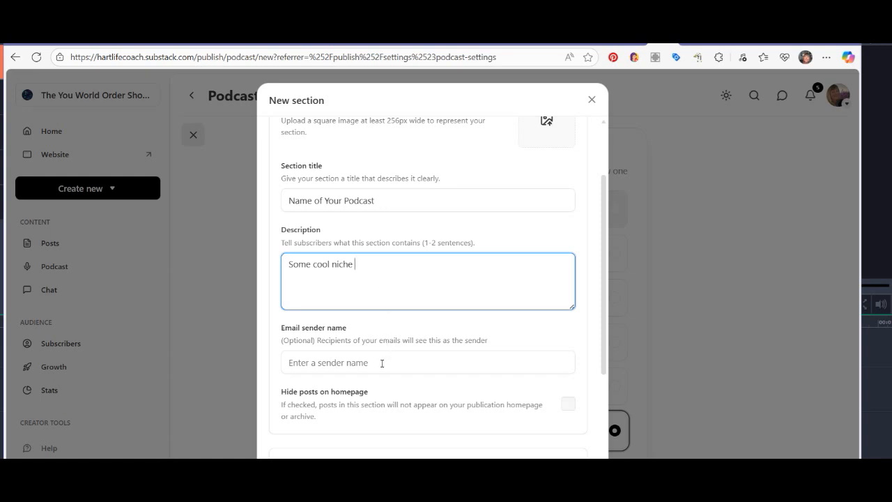
{"action": "scroll", "coordinate": [382, 363], "scroll_direction": "down", "scroll_amount": 1}
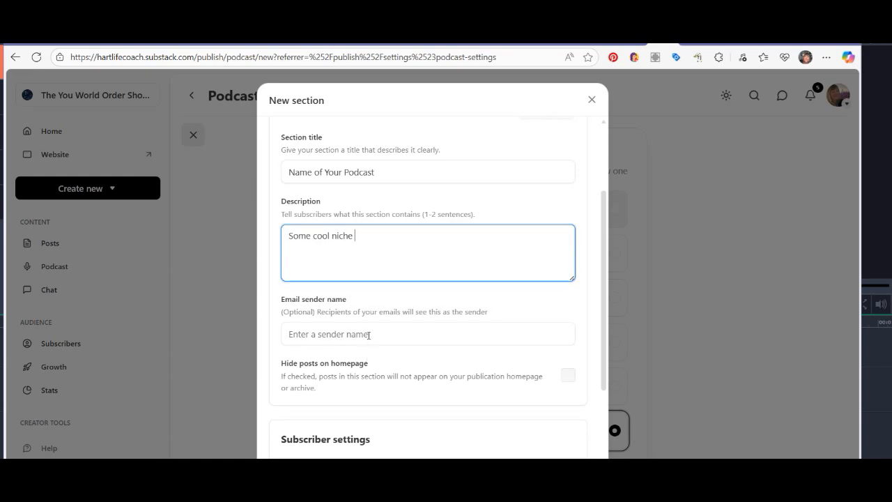
{"action": "scroll", "coordinate": [369, 334], "scroll_direction": "down", "scroll_amount": 1}
{"action": "scroll", "coordinate": [422, 330], "scroll_direction": "down", "scroll_amount": 3}
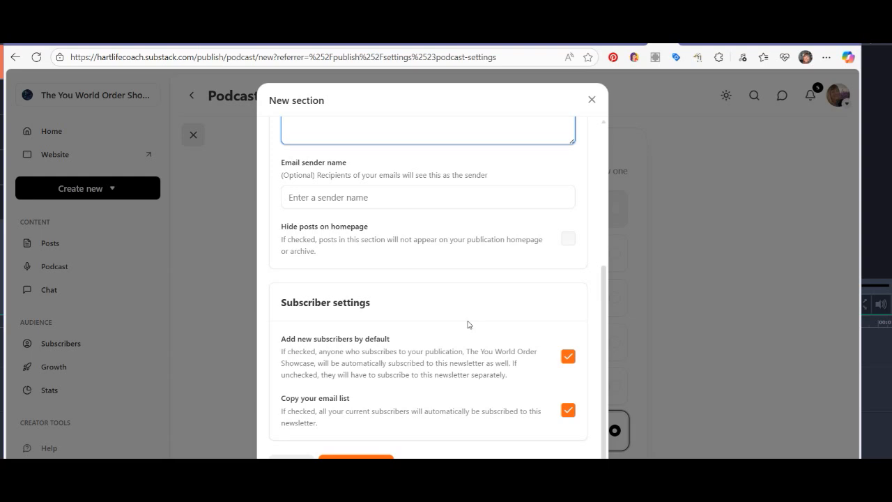
{"action": "scroll", "coordinate": [468, 324], "scroll_direction": "down", "scroll_amount": 1}
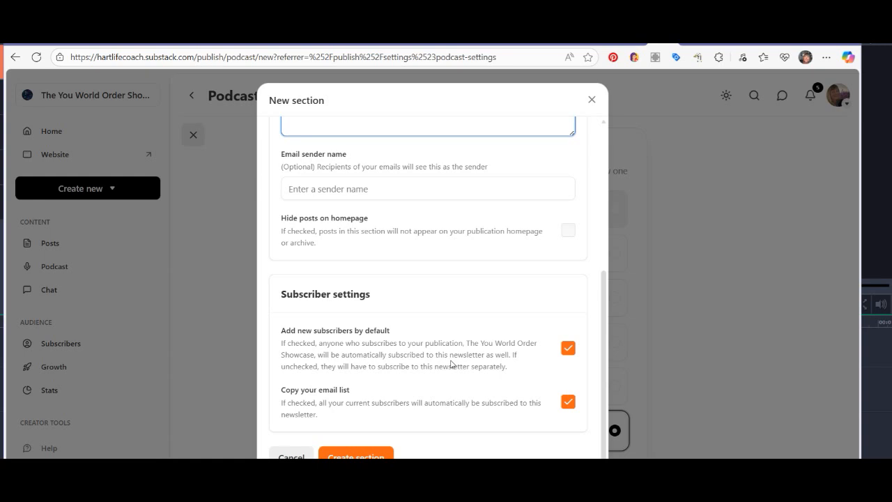
{"action": "left_click", "coordinate": [363, 454]}
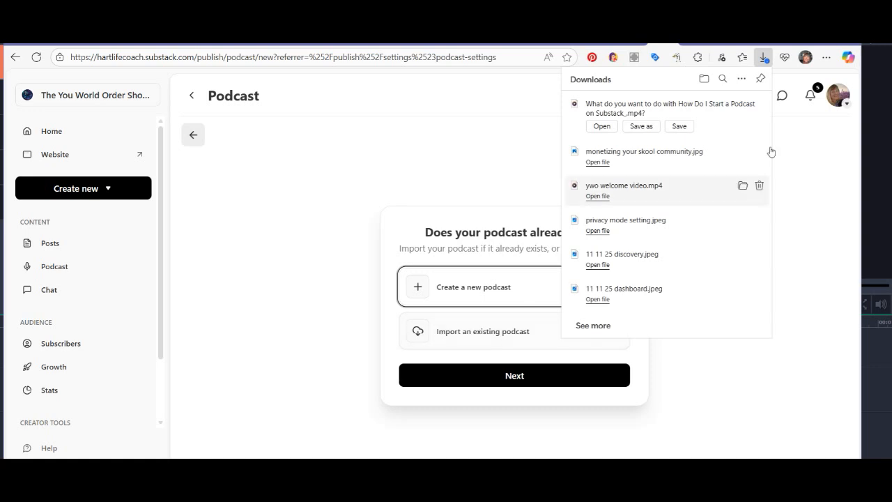
Dismiss the downloads list and continue with creating a new podcast instead of importing an existing one.
{"action": "left_click", "coordinate": [806, 158]}
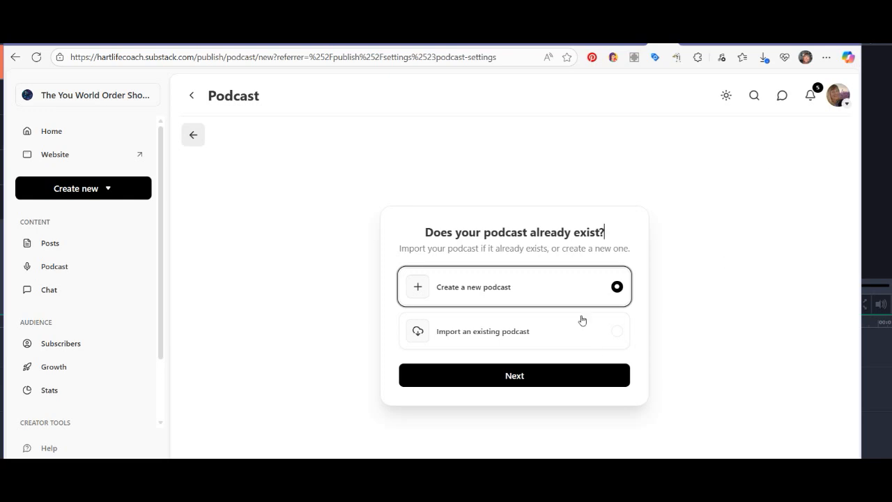
{"action": "left_click", "coordinate": [513, 377]}
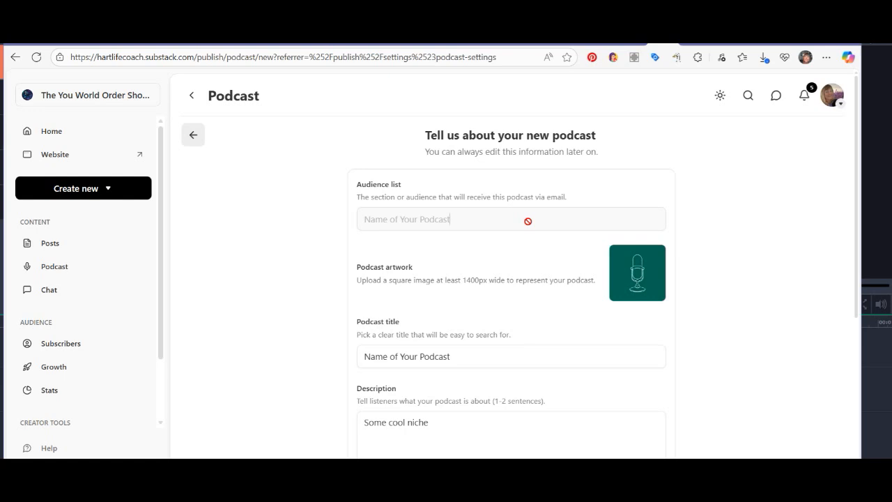
Examine the new podcast's artwork, title, description, byline, language, category and explicit content fields.
{"action": "scroll", "coordinate": [473, 273], "scroll_direction": "down", "scroll_amount": 1}
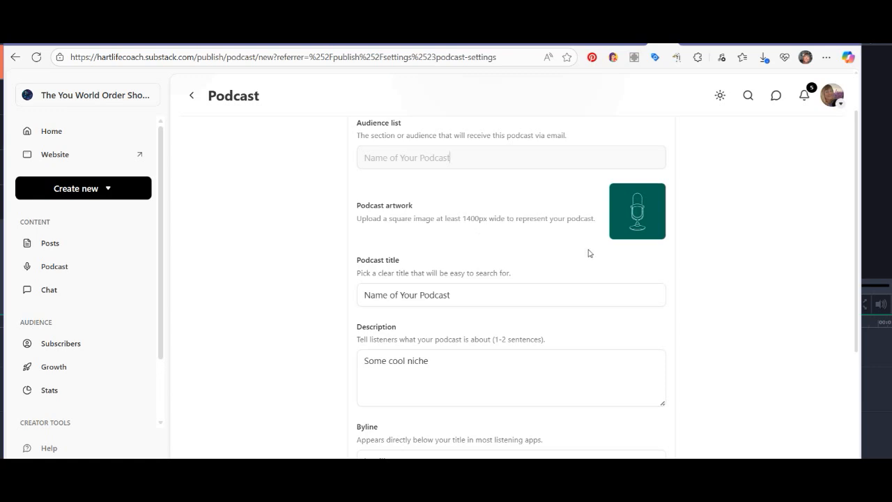
{"action": "scroll", "coordinate": [593, 255], "scroll_direction": "down", "scroll_amount": 1}
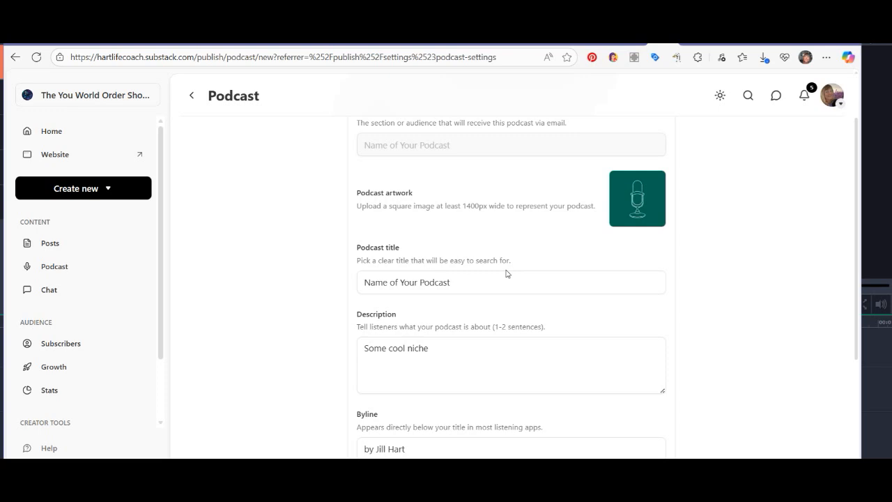
{"action": "scroll", "coordinate": [549, 331], "scroll_direction": "down", "scroll_amount": 1}
{"action": "scroll", "coordinate": [549, 331], "scroll_direction": "down", "scroll_amount": 1}
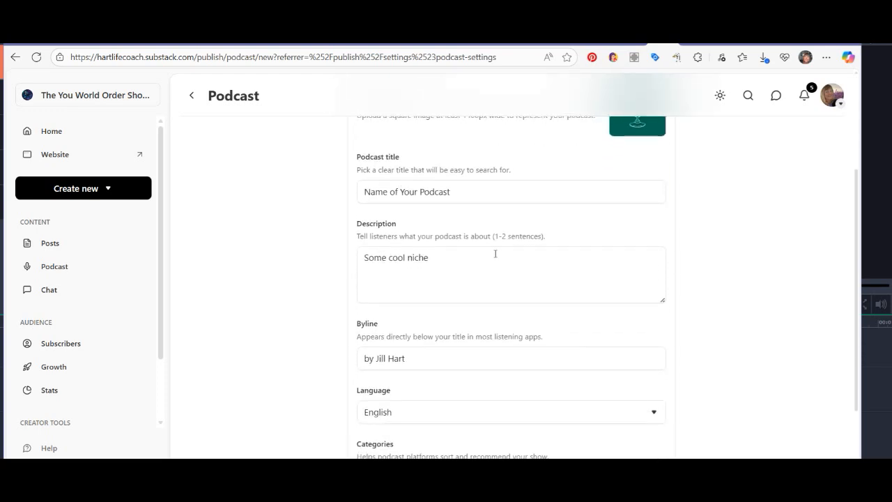
{"action": "scroll", "coordinate": [500, 294], "scroll_direction": "down", "scroll_amount": 1}
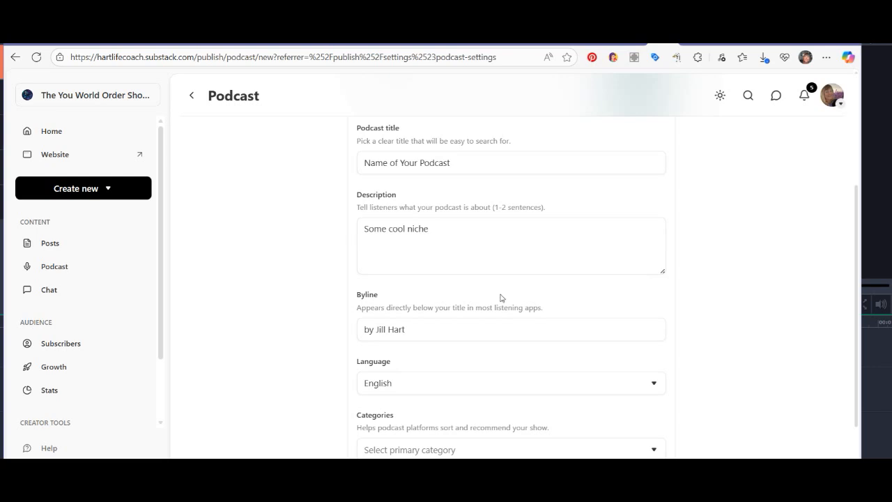
{"action": "scroll", "coordinate": [516, 314], "scroll_direction": "down", "scroll_amount": 1}
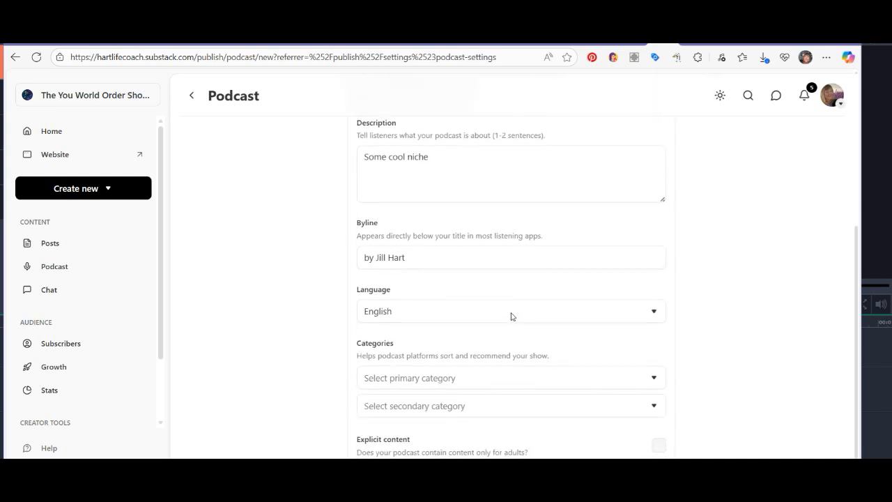
{"action": "left_click", "coordinate": [431, 262]}
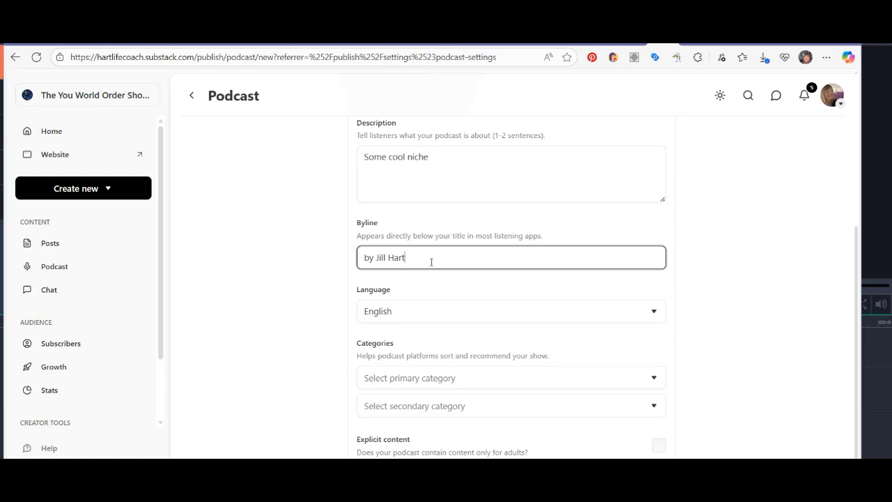
{"action": "scroll", "coordinate": [431, 262], "scroll_direction": "down", "scroll_amount": 1}
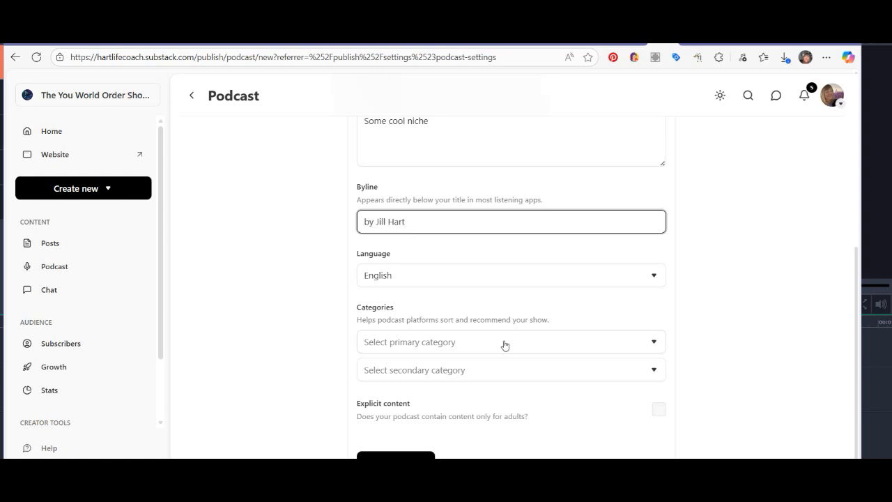
Leave the podcast details form and return to the Podcasts section of the publication settings.
{"action": "left_click", "coordinate": [194, 99]}
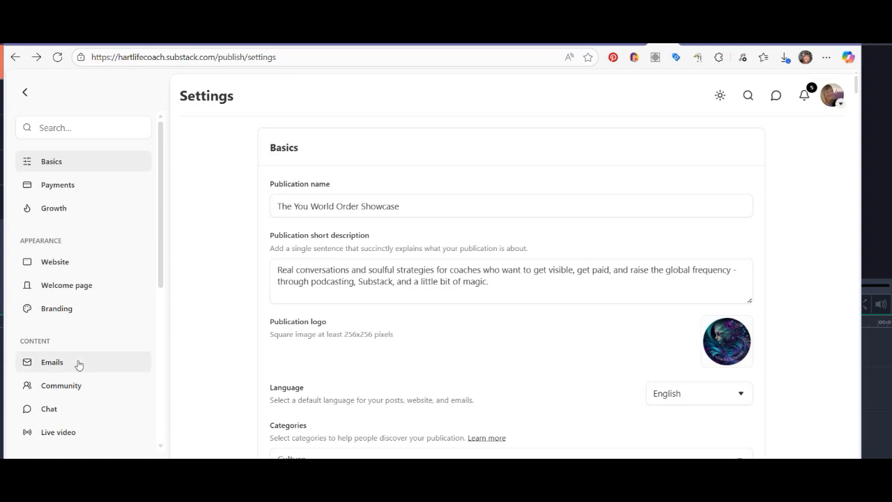
{"action": "scroll", "coordinate": [78, 358], "scroll_direction": "down", "scroll_amount": 3}
{"action": "scroll", "coordinate": [78, 366], "scroll_direction": "down", "scroll_amount": 1}
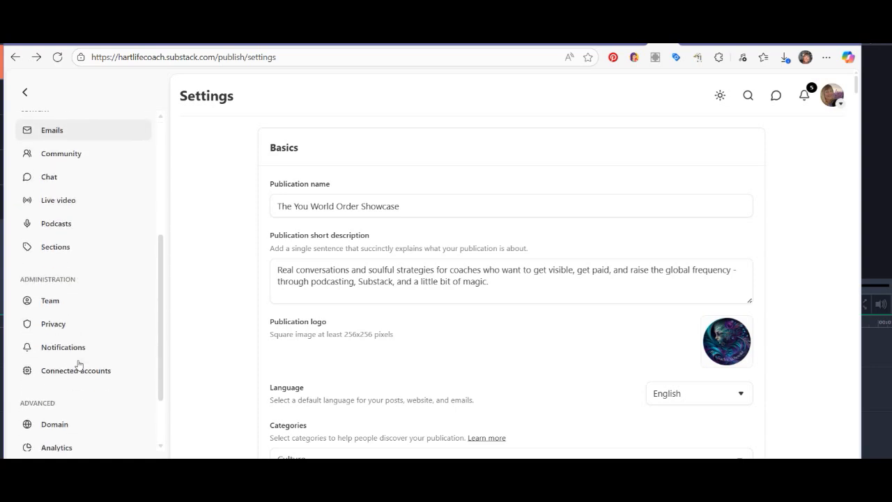
{"action": "left_click", "coordinate": [58, 226]}
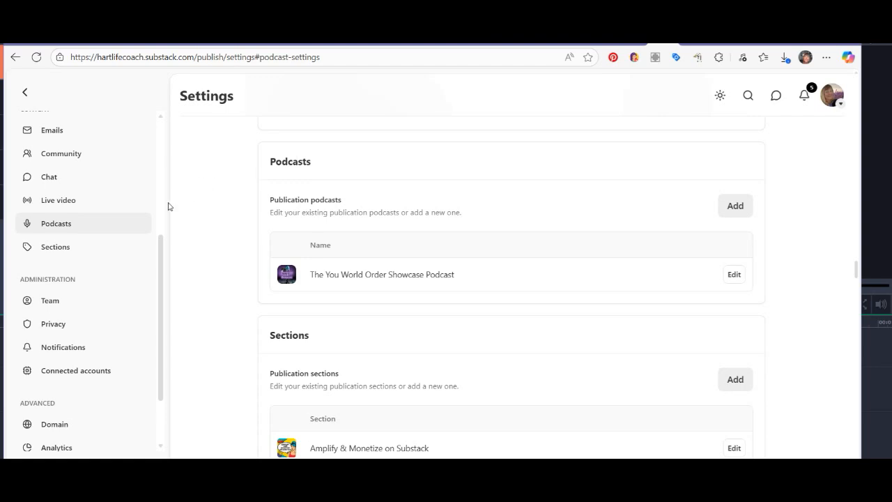
Leave the publication settings and start a new podcast episode draft from the dashboard's podcast page.
{"action": "scroll", "coordinate": [168, 206], "scroll_direction": "up", "scroll_amount": 15}
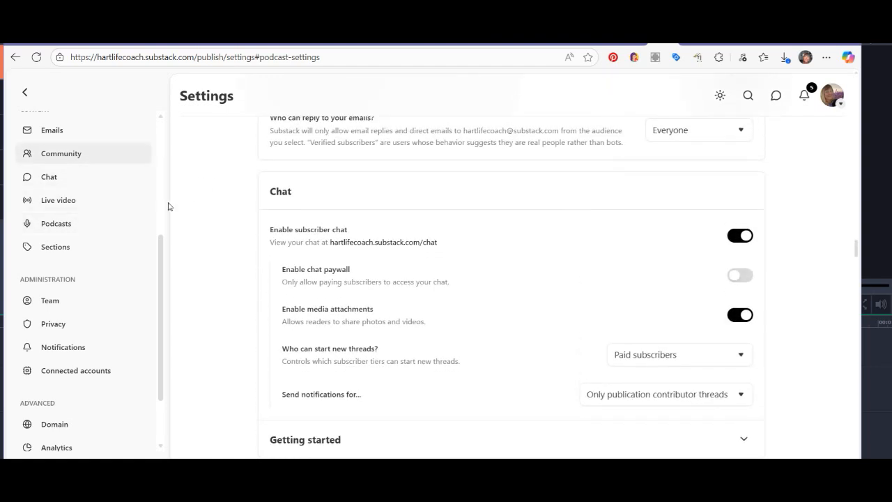
{"action": "scroll", "coordinate": [168, 206], "scroll_direction": "up", "scroll_amount": 1}
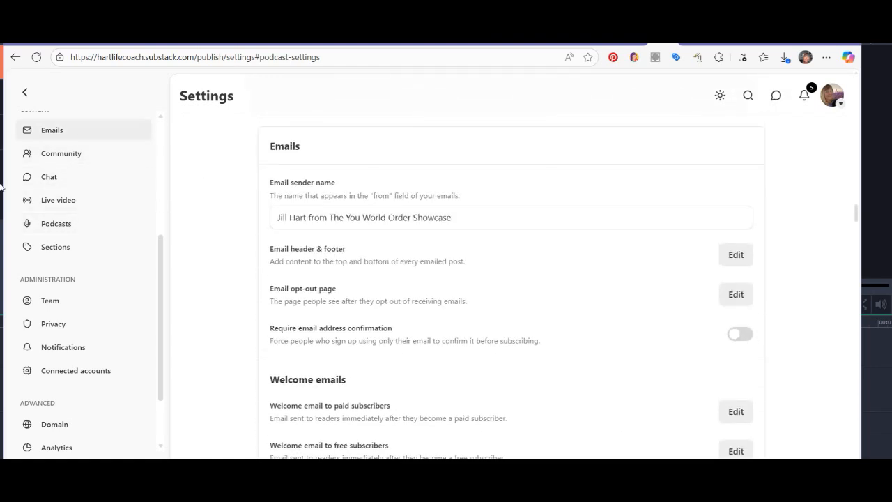
{"action": "left_click", "coordinate": [24, 94]}
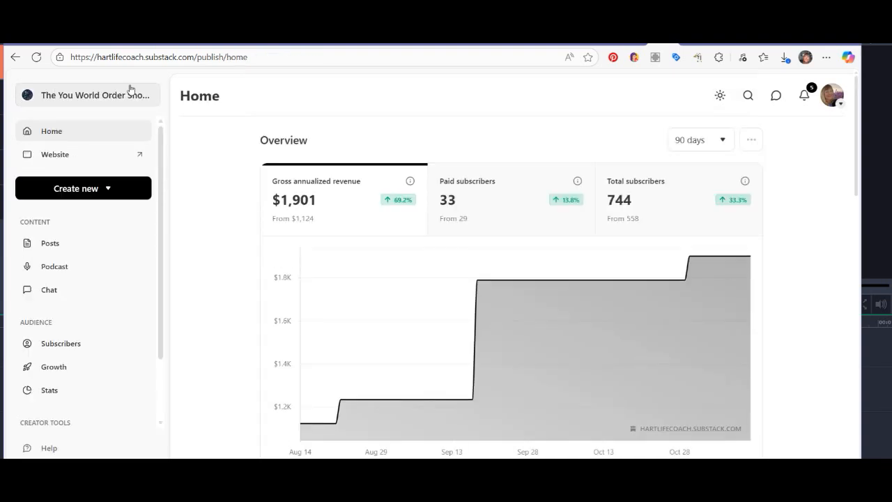
{"action": "left_click", "coordinate": [62, 272]}
{"action": "left_click", "coordinate": [726, 143]}
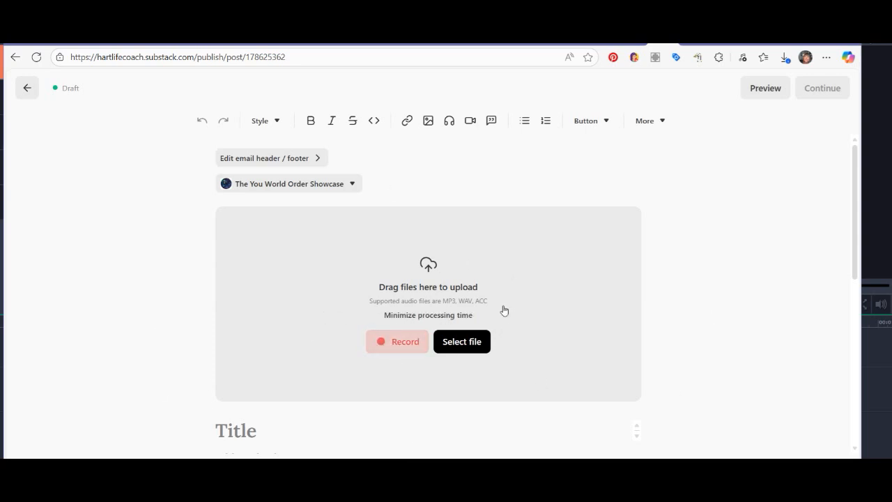
Examine the episode draft's upload area, title and subtitle fields and the list for adding another byline, and dismiss the list.
{"action": "scroll", "coordinate": [503, 309], "scroll_direction": "down", "scroll_amount": 2}
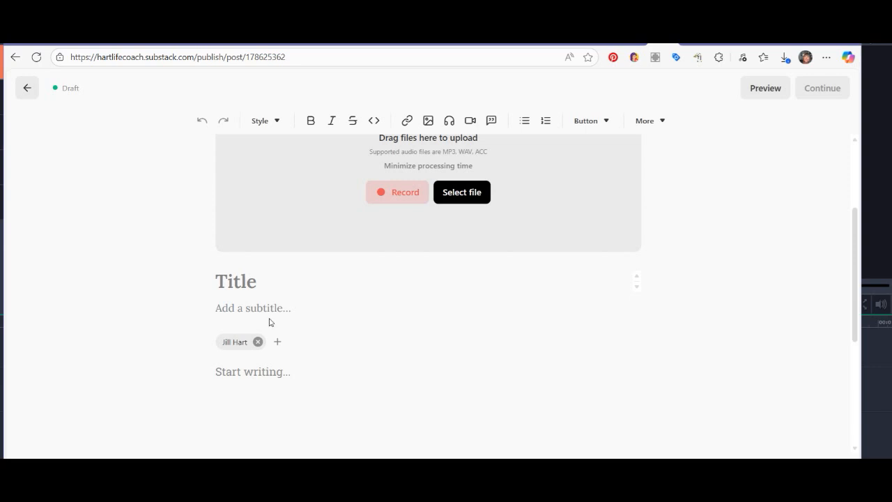
{"action": "scroll", "coordinate": [342, 396], "scroll_direction": "down", "scroll_amount": 1}
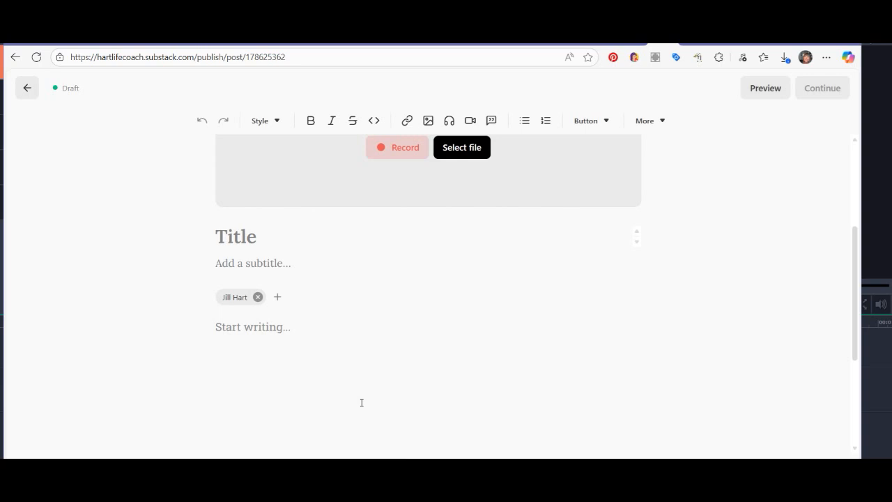
{"action": "left_click", "coordinate": [277, 297]}
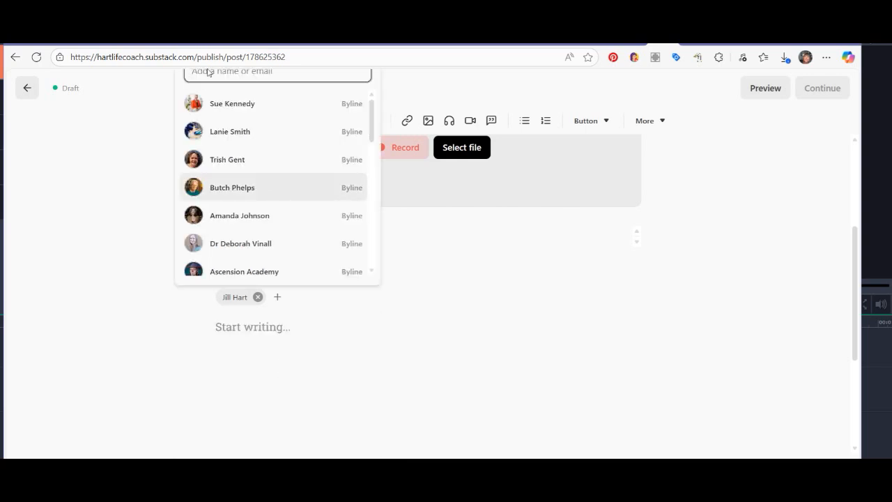
{"action": "left_click", "coordinate": [402, 365]}
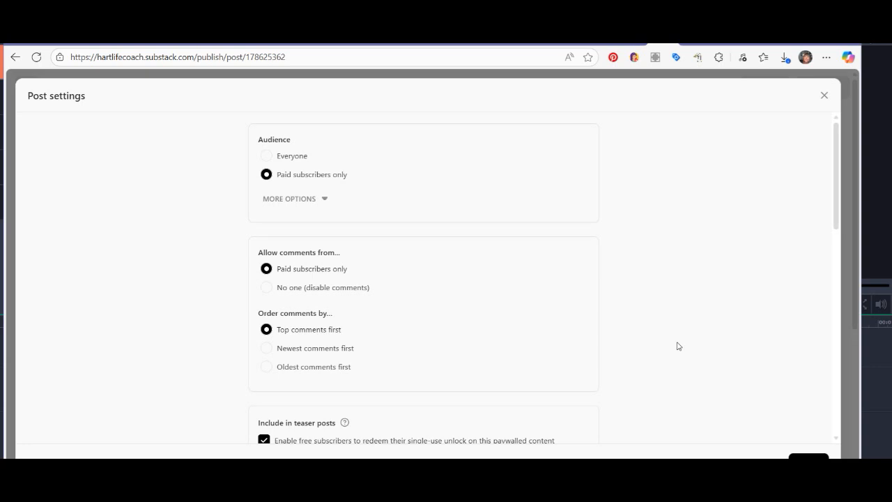
Set the episode's audience and allowed commenters to Everyone and choose The You World Order Showcase as its section.
{"action": "left_click", "coordinate": [266, 157]}
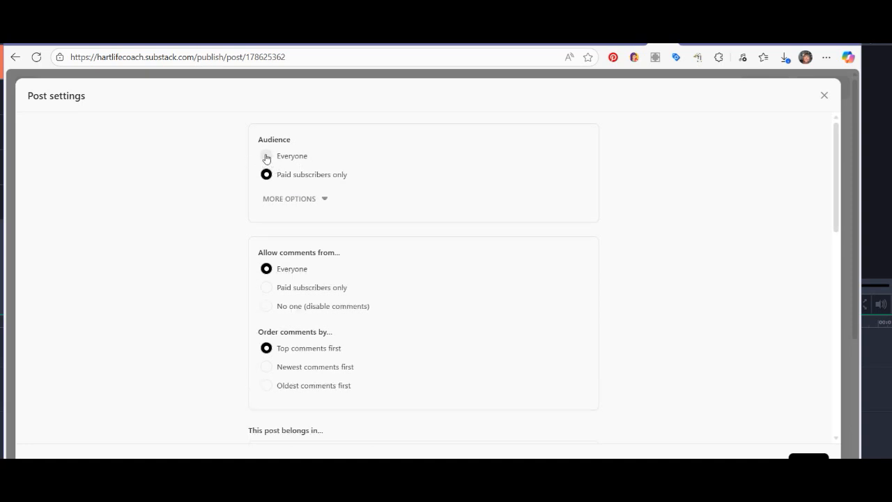
{"action": "left_click", "coordinate": [266, 269]}
{"action": "scroll", "coordinate": [417, 349], "scroll_direction": "down", "scroll_amount": 3}
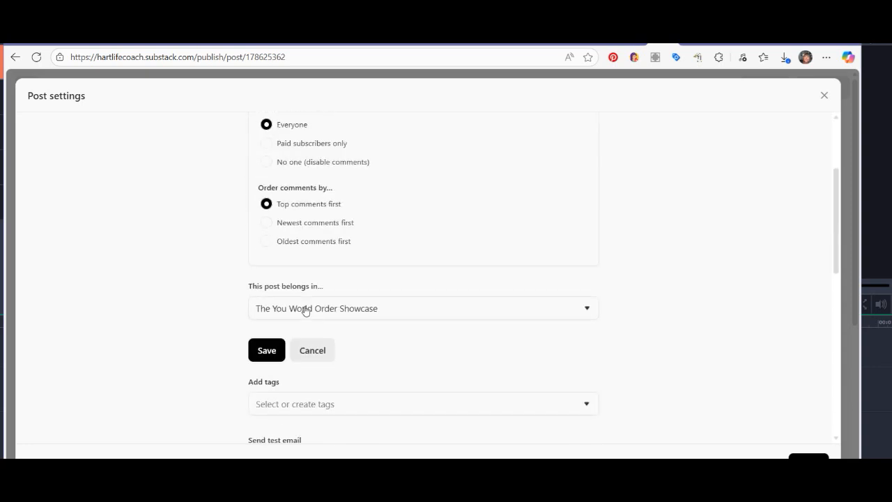
{"action": "left_click", "coordinate": [560, 313]}
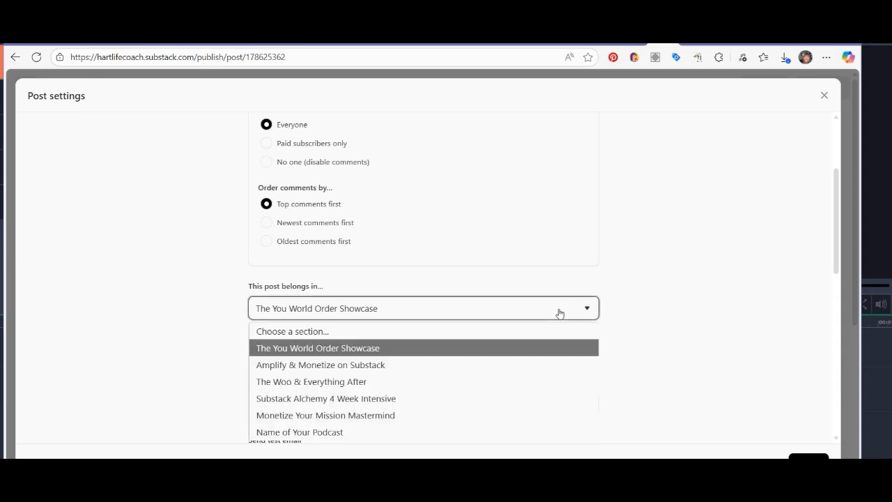
{"action": "left_click", "coordinate": [410, 349]}
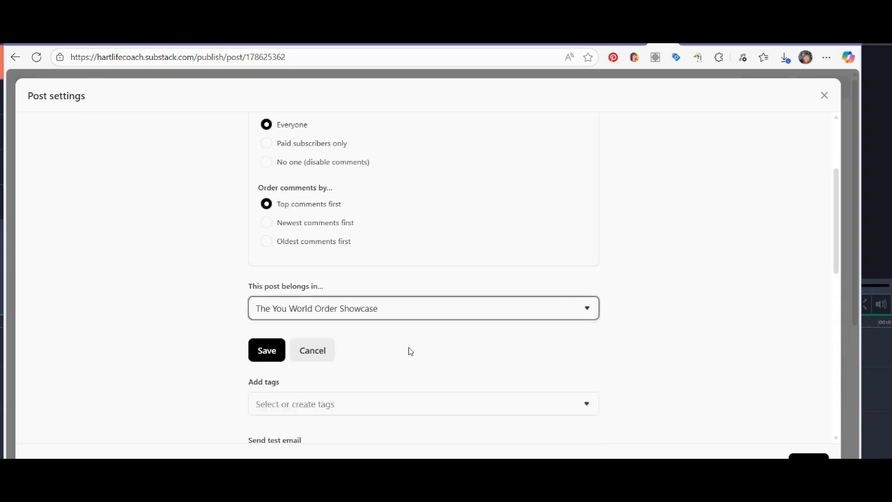
Examine the episode's tags, test email, secret draft link, podcast RSS feed, episode notes and SEO settings.
{"action": "scroll", "coordinate": [409, 350], "scroll_direction": "down", "scroll_amount": 1}
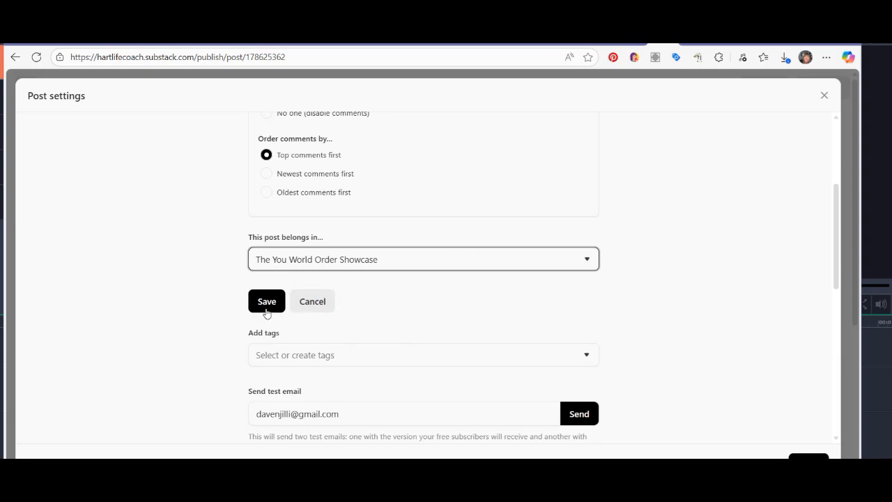
{"action": "scroll", "coordinate": [362, 356], "scroll_direction": "down", "scroll_amount": 1}
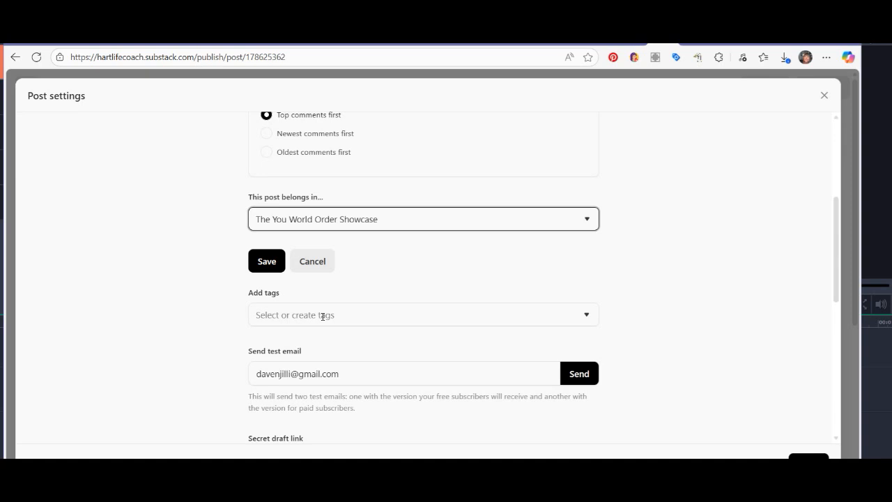
{"action": "scroll", "coordinate": [322, 316], "scroll_direction": "down", "scroll_amount": 2}
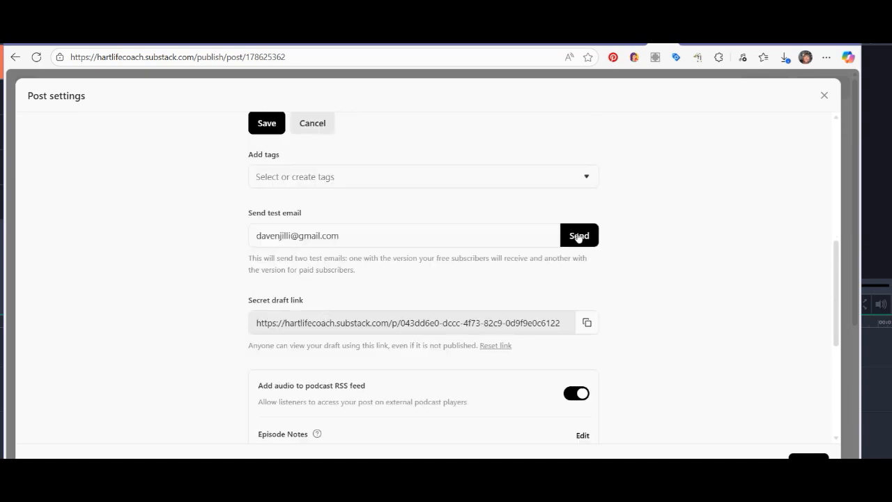
{"action": "scroll", "coordinate": [328, 299], "scroll_direction": "down", "scroll_amount": 2}
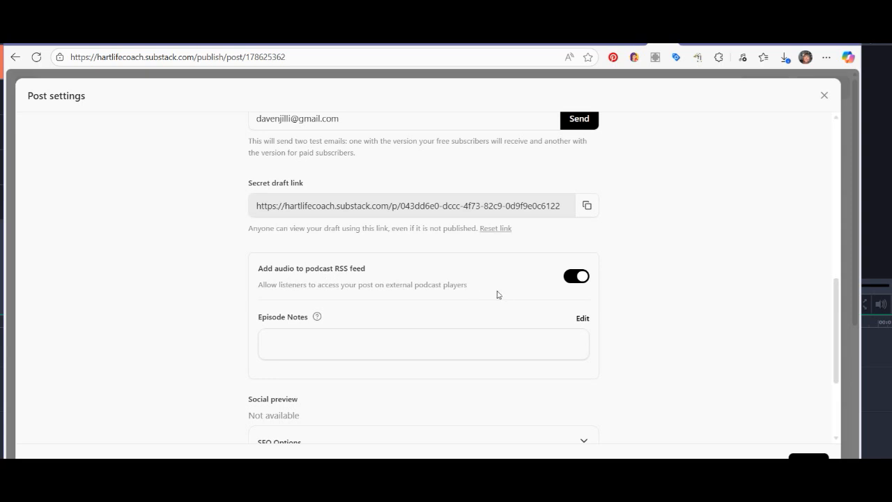
{"action": "scroll", "coordinate": [467, 282], "scroll_direction": "down", "scroll_amount": 1}
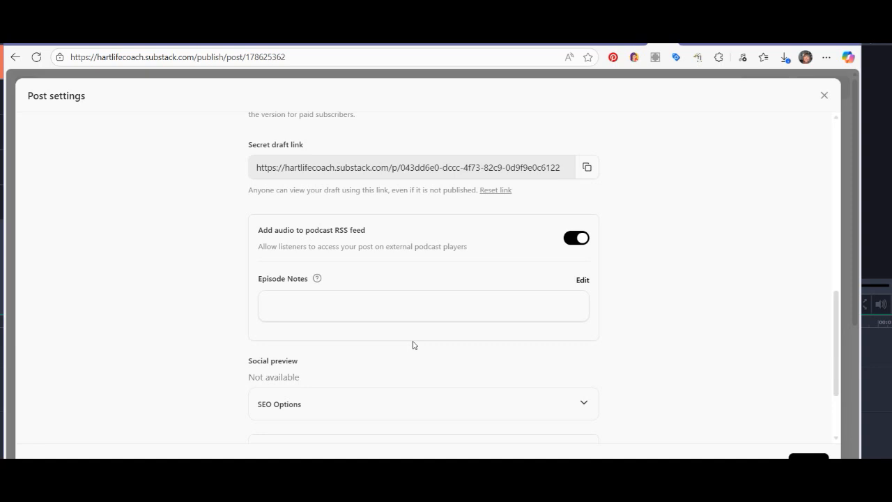
{"action": "scroll", "coordinate": [412, 345], "scroll_direction": "down", "scroll_amount": 2}
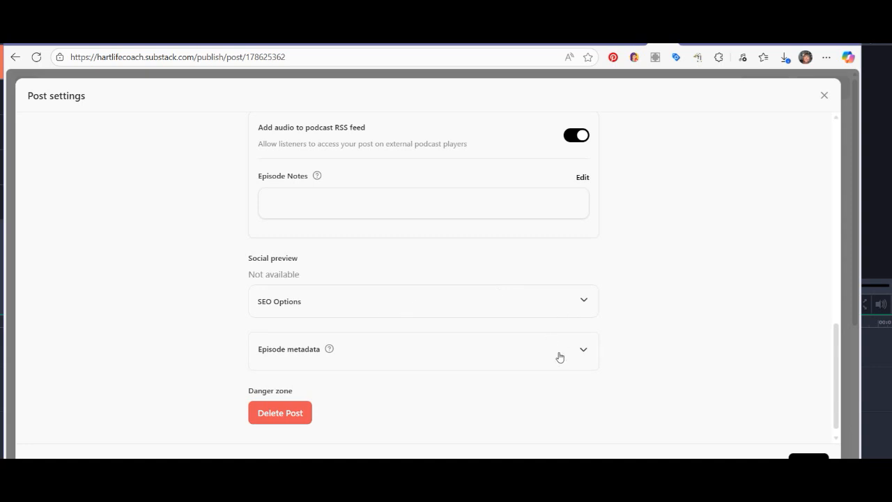
Expand the episode metadata to examine its explicit, episode, season, type and art options, and close the post settings.
{"action": "left_click", "coordinate": [580, 359]}
{"action": "scroll", "coordinate": [444, 358], "scroll_direction": "down", "scroll_amount": 2}
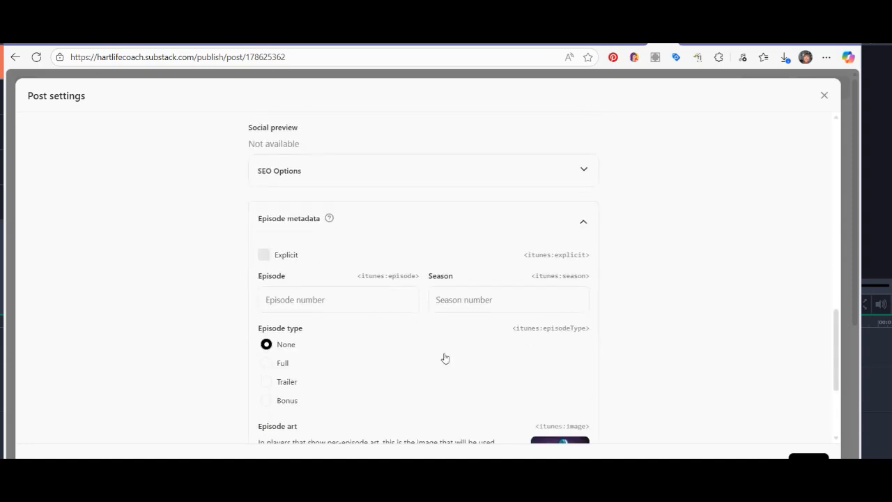
{"action": "scroll", "coordinate": [157, 337], "scroll_direction": "down", "scroll_amount": 1}
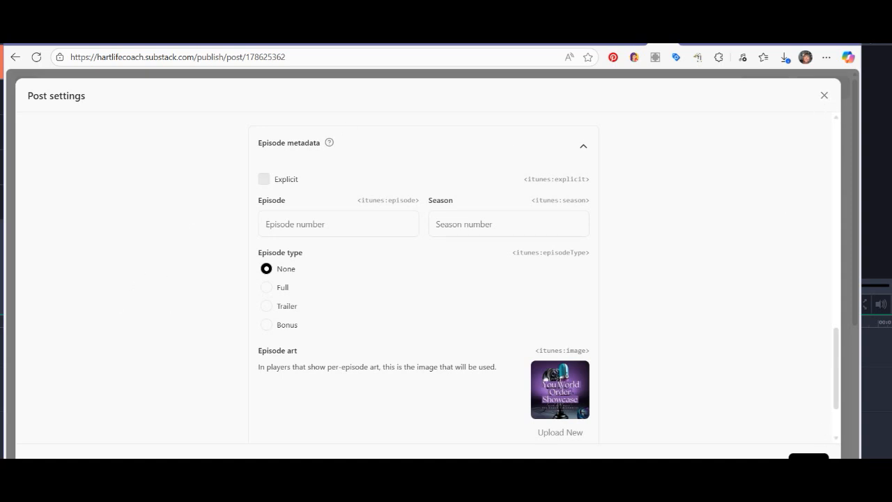
{"action": "left_click", "coordinate": [823, 96]}
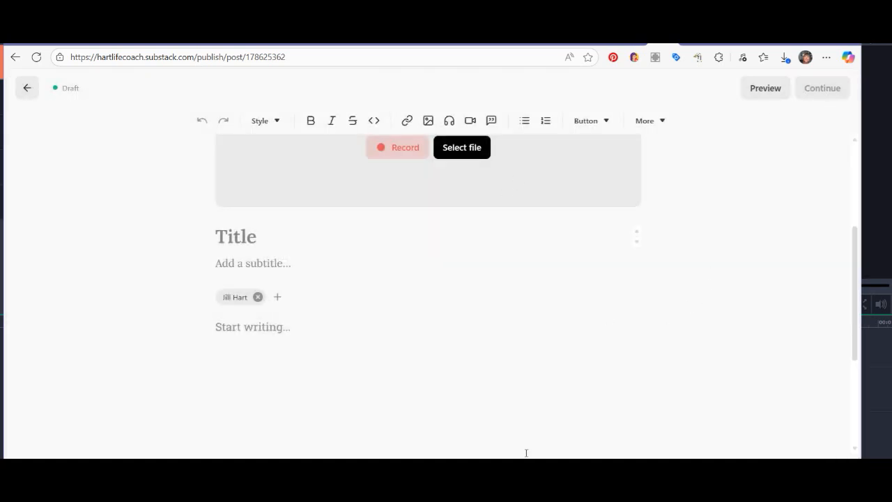